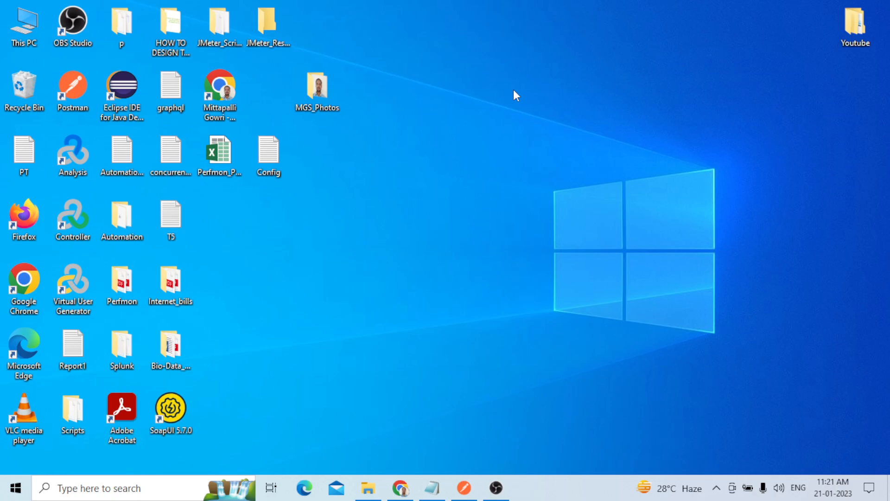
Open the Notepad outline and highlight the first topic, "How to create Recording Test Plan"
click(431, 488)
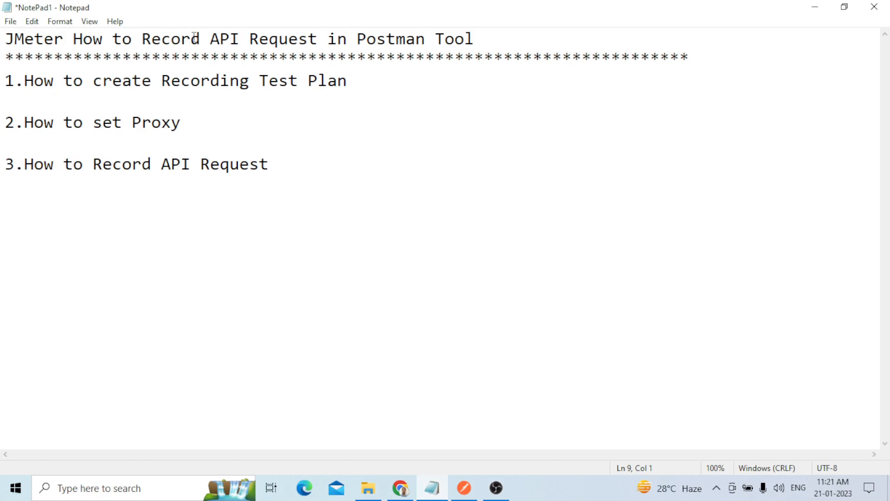
click(485, 36)
drag(25, 82, 133, 94)
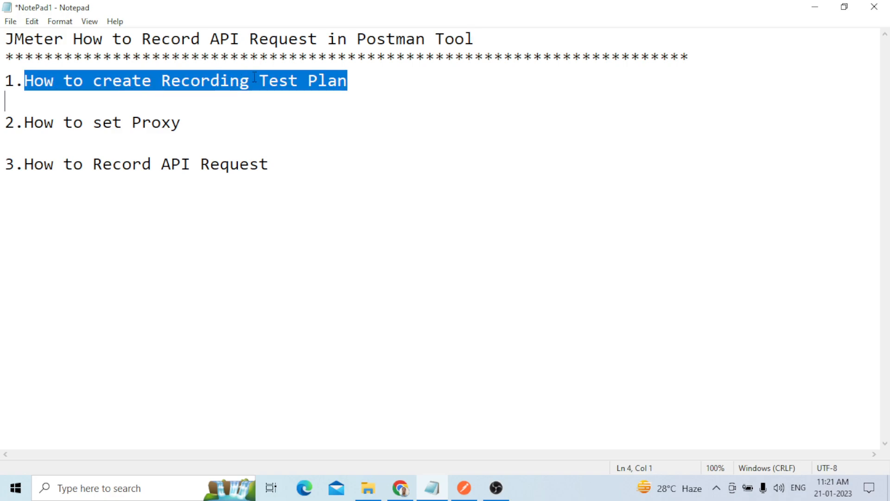
click(338, 81)
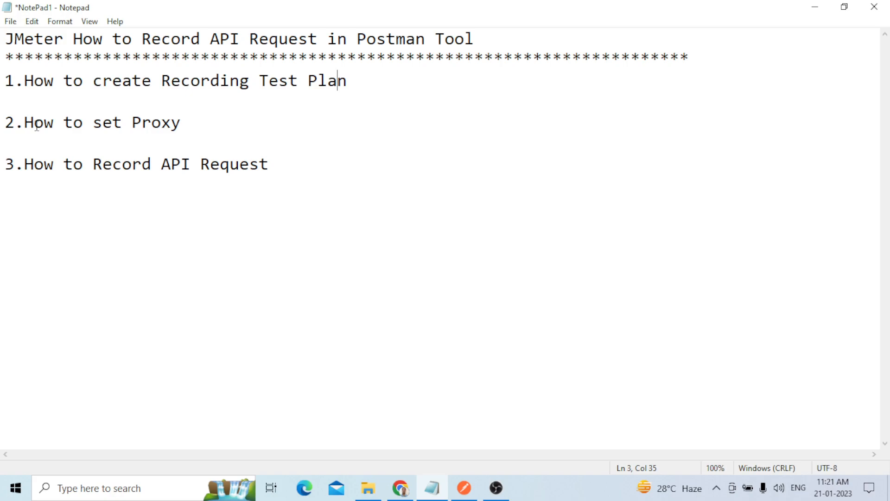
Append "(System level and Postman tool level)" to the second topic, "How to set Proxy"
click(188, 122)
text((Syst)
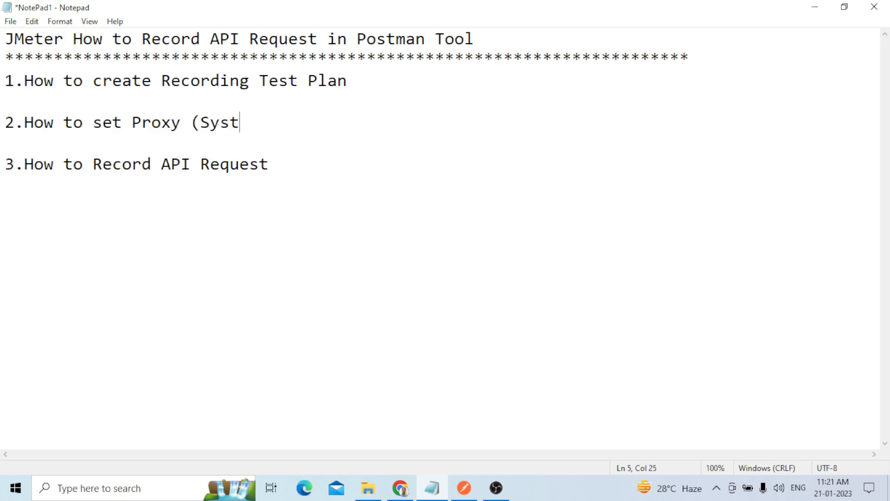
text(em leve)
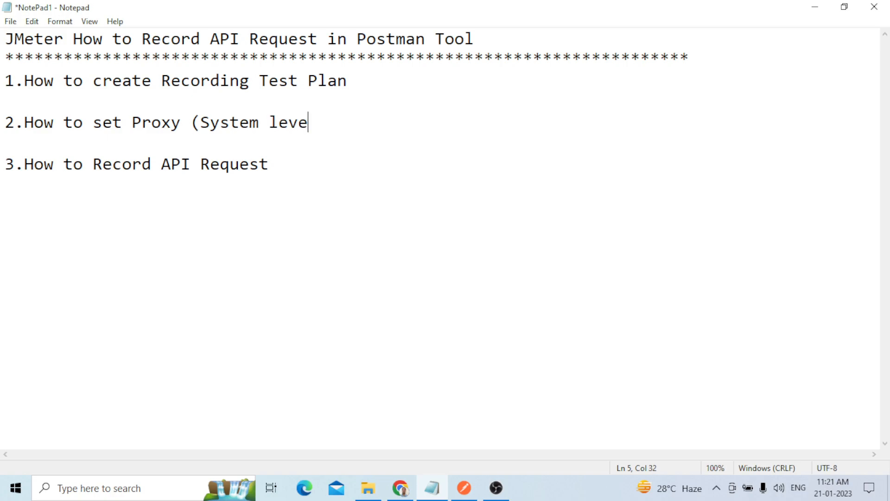
text(l and Pos)
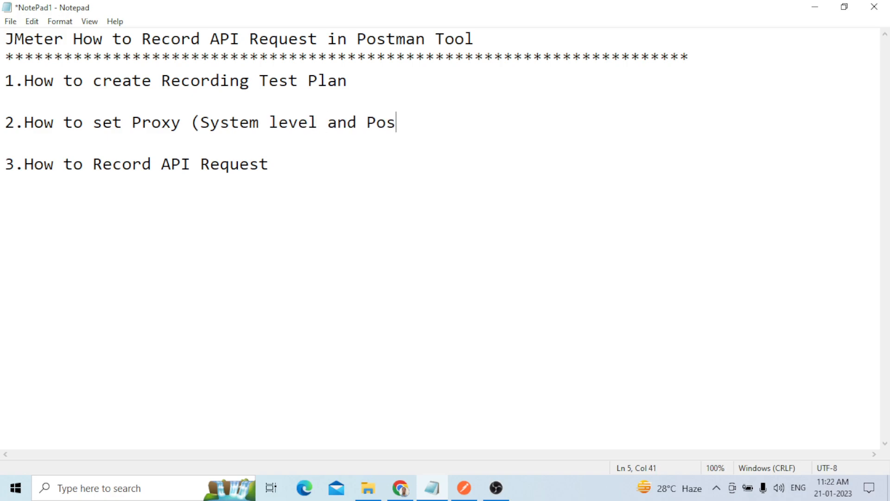
text(tman tool level)
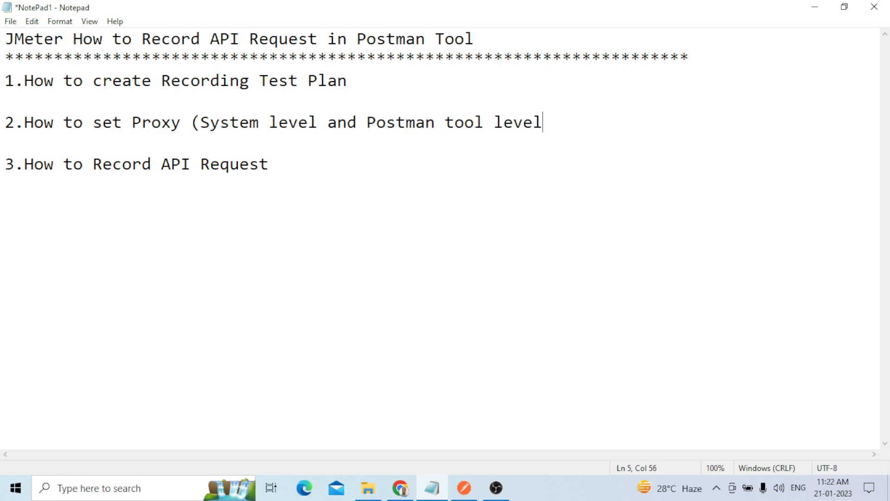
text())
Append "Jmeter -> Postman" to the third topic, "How to Record API Request"
click(299, 179)
text(Jmeter )
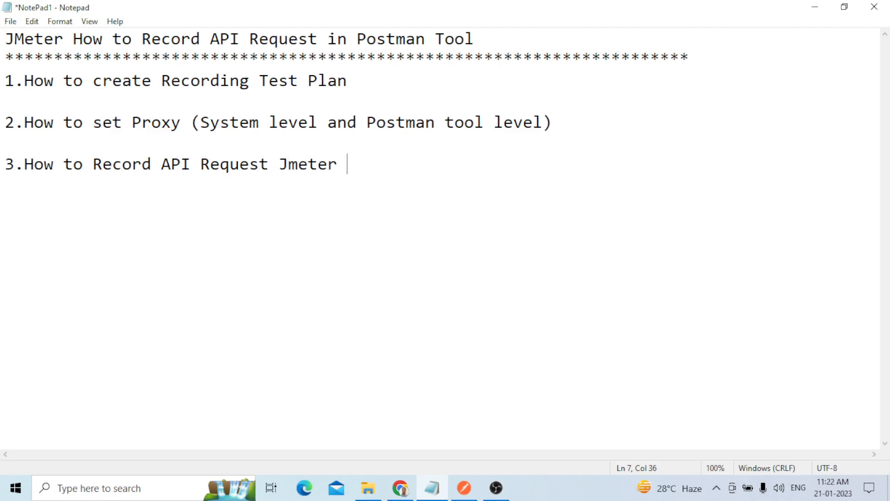
text(-> Post)
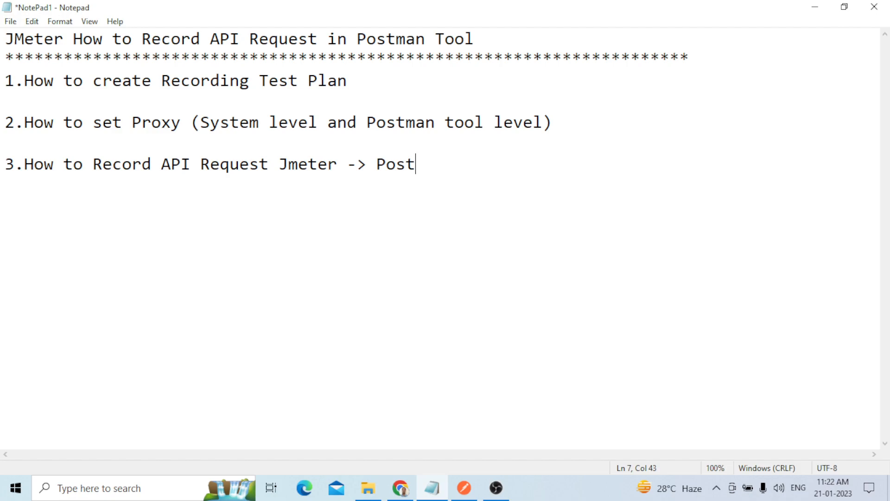
text(man)
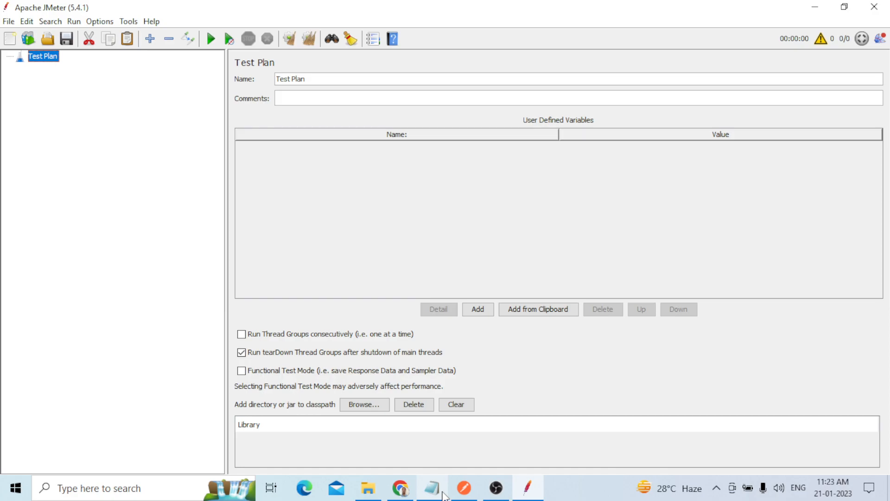
Switch to Notepad and add the heading "API Request Methods:" below the third topic, followed by a blank line
click(442, 495)
text(API)
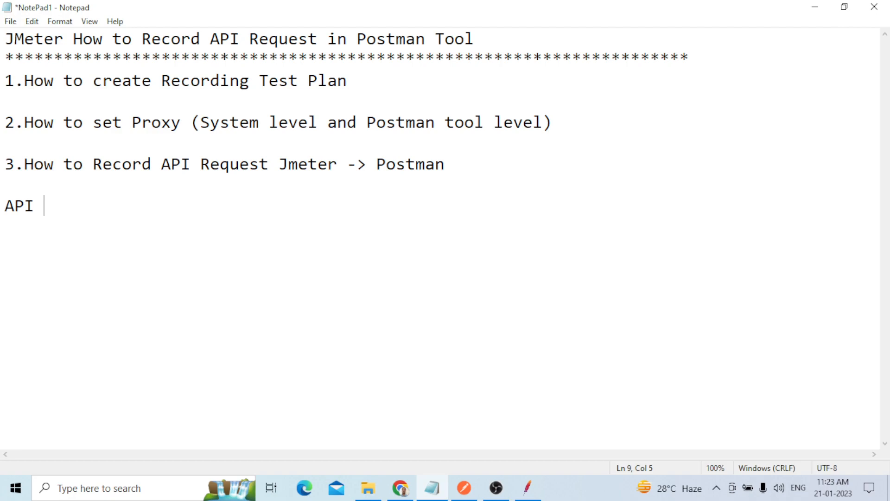
text(Request Methods:)
key(Return)
key(Return)
List "1.Get Request", "2.Post Request" and "3.Put Request" on separate lines under the API Request Methods heading
text(1.Get Request)
key(Return)
text(2.Post Requs)
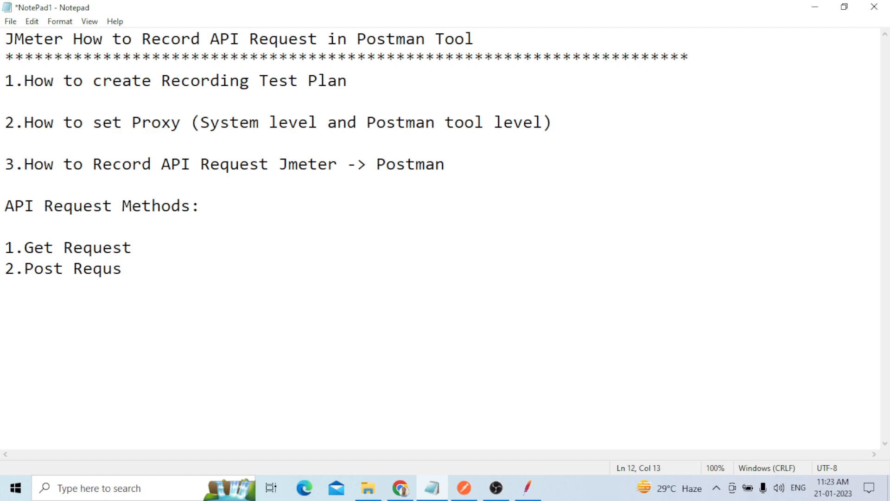
key(BackSpace)
text(est)
key(Return)
text(3.Put Request)
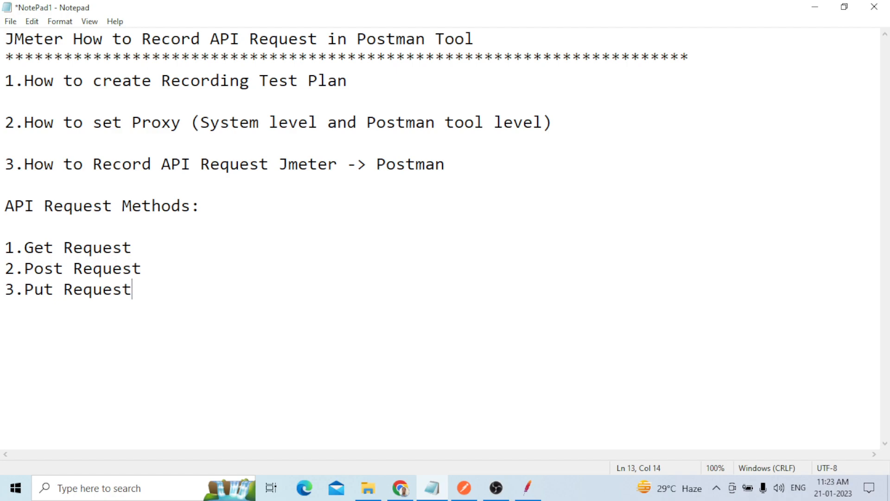
key(Return)
Switch to JMeter and add an HTTP Cookie Manager, an HTTP Cache Manager and a Thread Group to the Test Plan
key(alt+Tab)
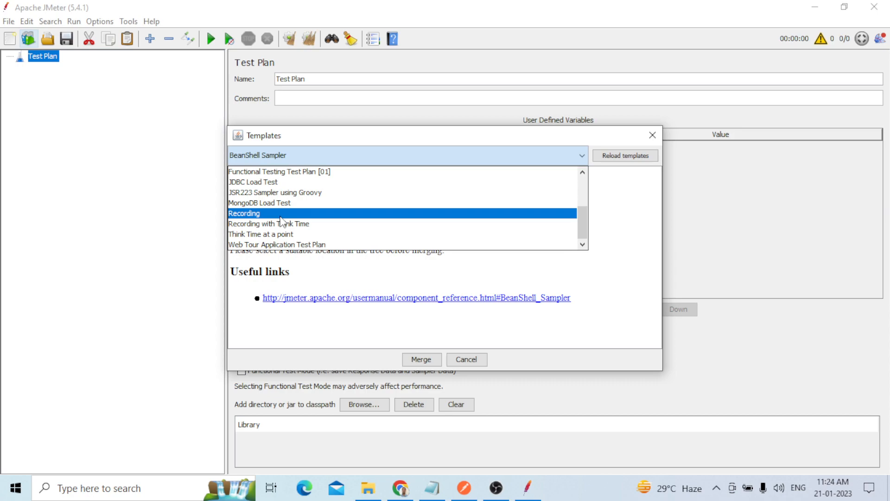
right_click(51, 57)
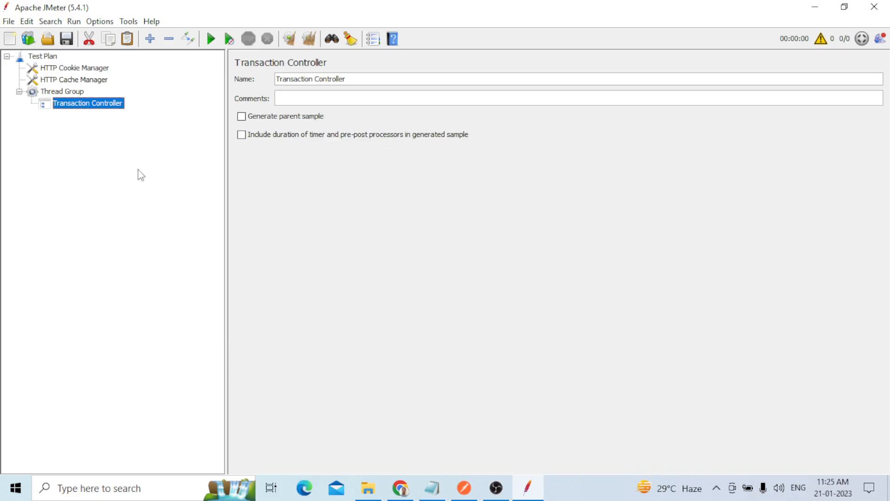
click(84, 95)
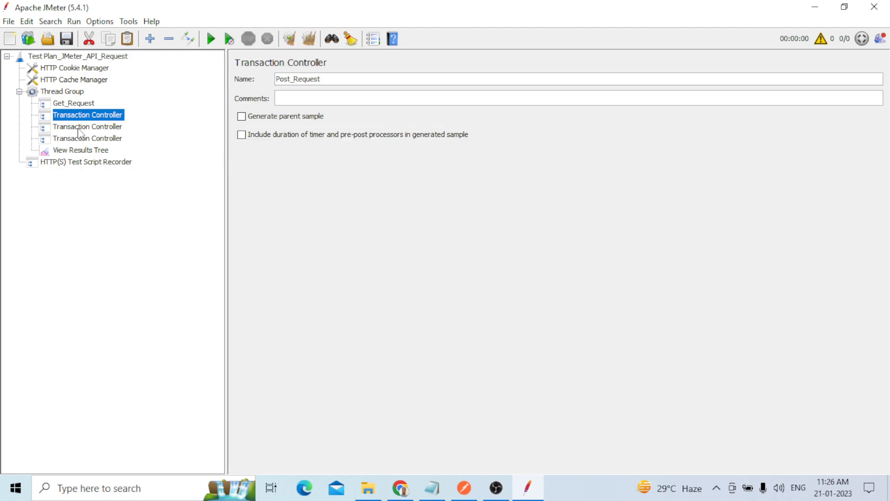
Rename the Transaction Controller directly below Post_Request as Put_Request
click(79, 128)
click(363, 79)
key(BackSpace)
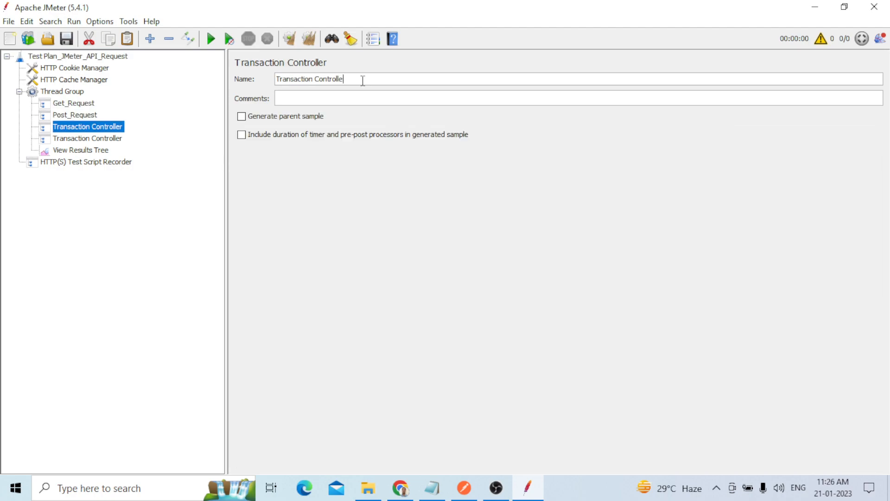
key(ctrl+a)
text(P)
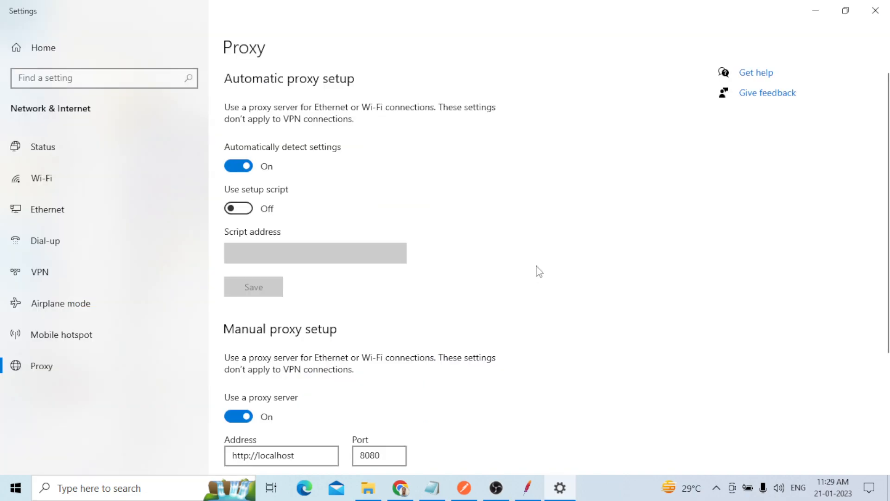
Review the manual proxy server address and port in the Windows proxy settings
scroll(542, 272, down, 2)
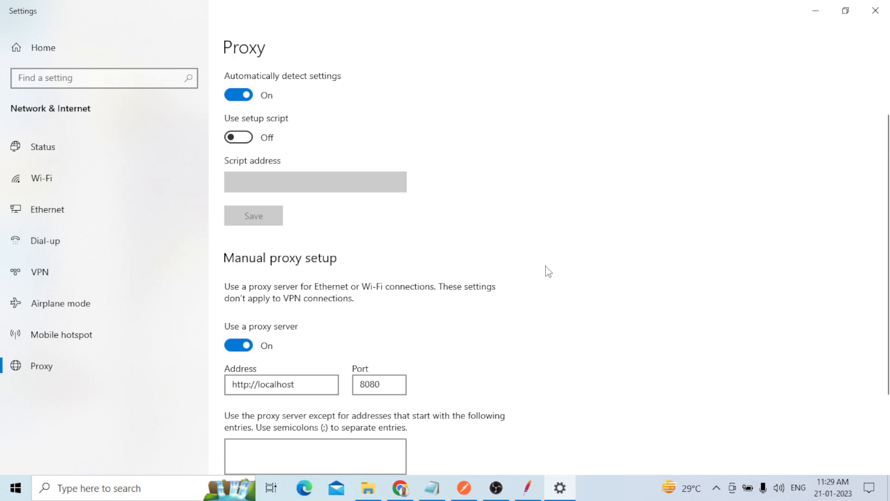
scroll(556, 273, down, 3)
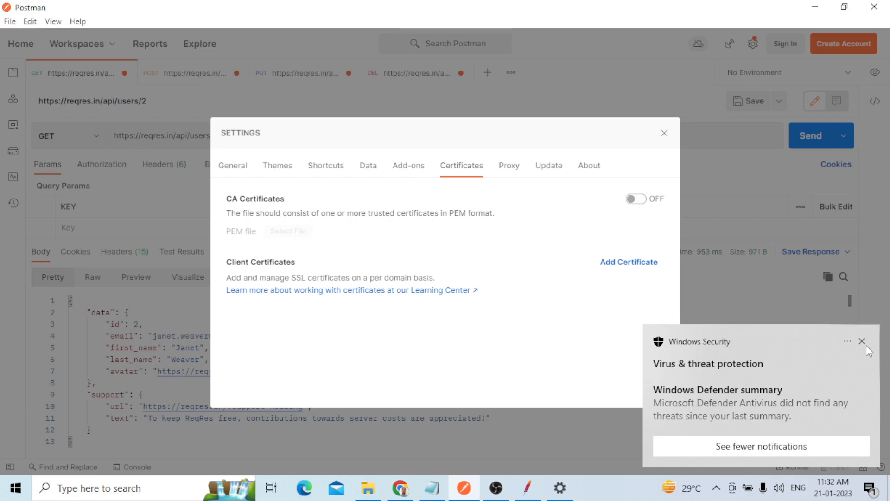
Dismiss the Windows Security notification and open the form for adding a client certificate in Postman's settings
click(864, 343)
click(629, 262)
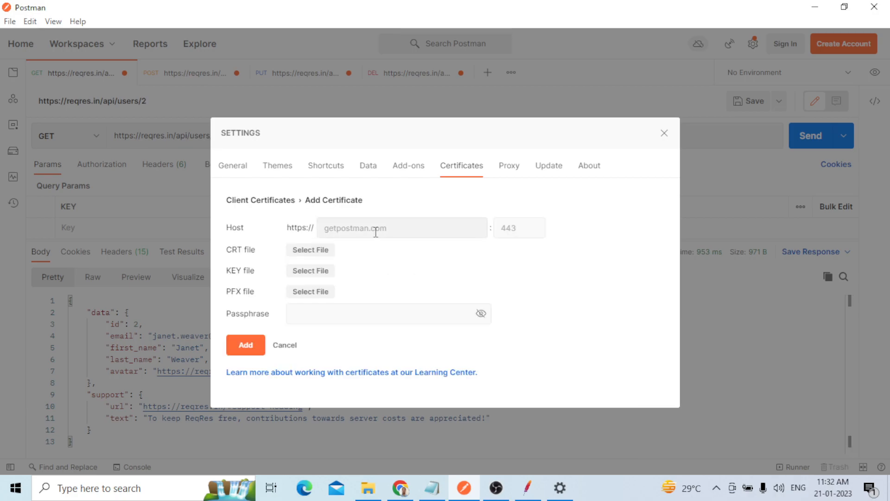
click(509, 166)
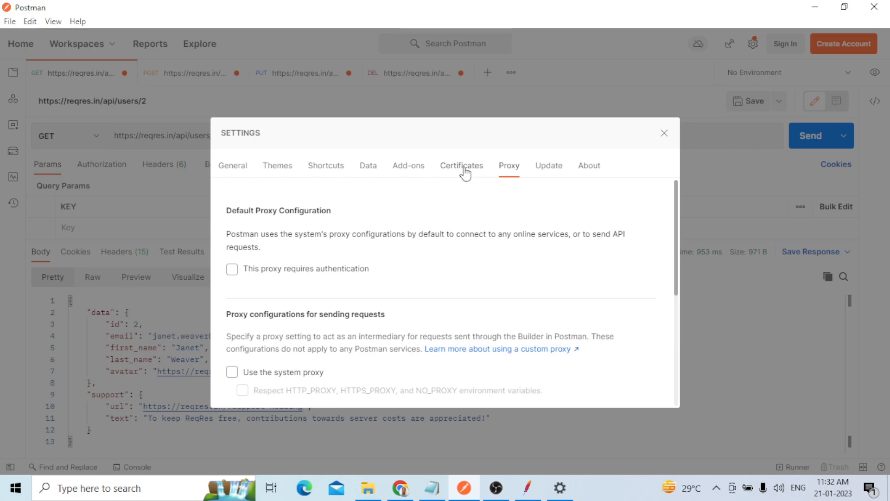
scroll(373, 230, down, 3)
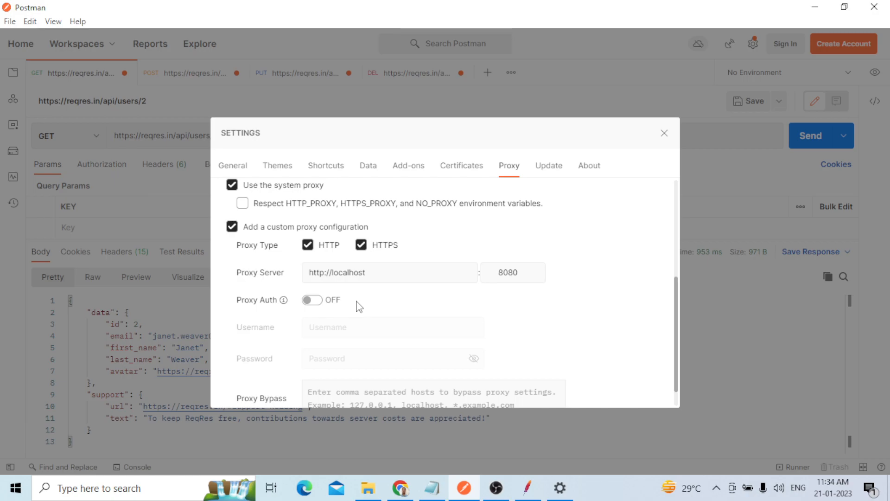
key(Escape)
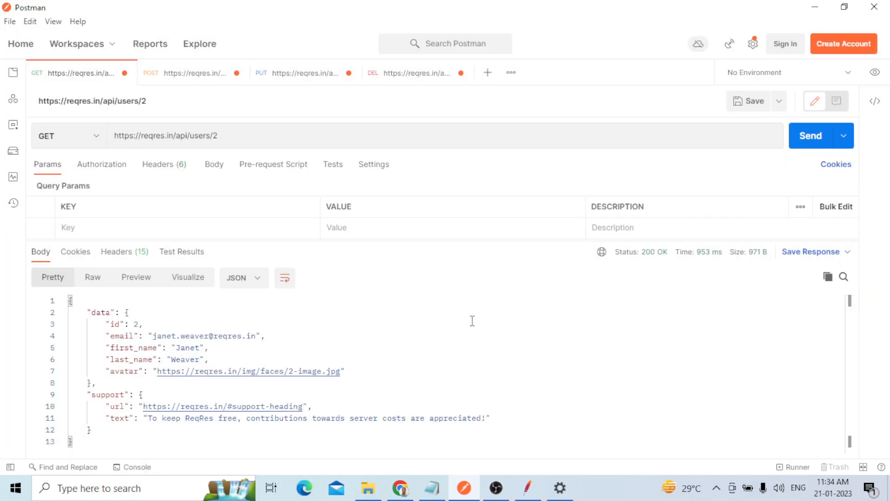
Switch to the Notepad outline and review the Postman tool level part of the proxy topic
key(alt+Tab)
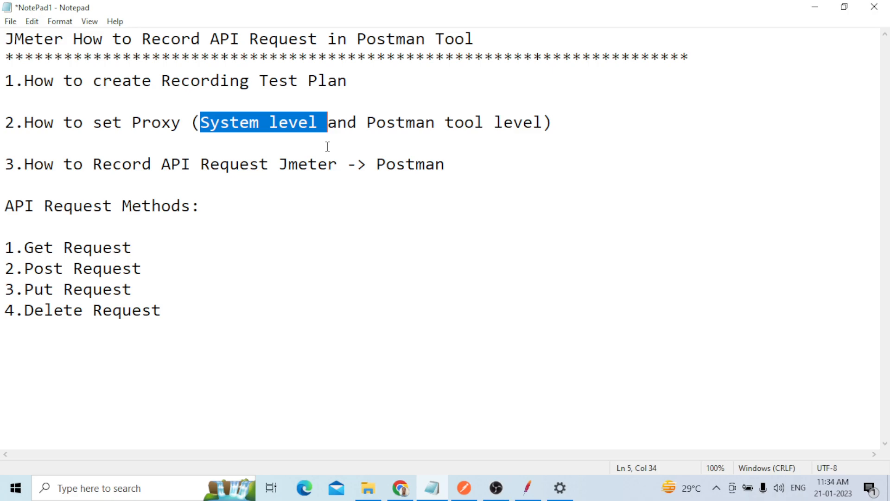
click(436, 123)
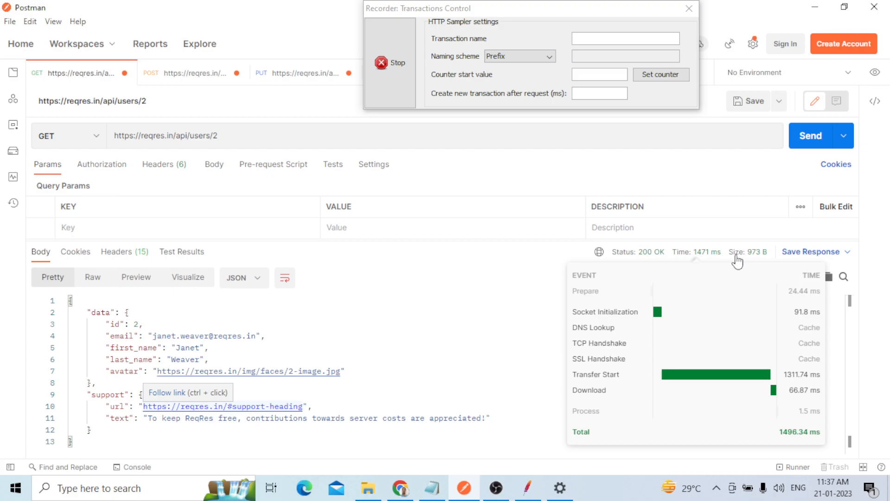
key(ctrl+Tab)
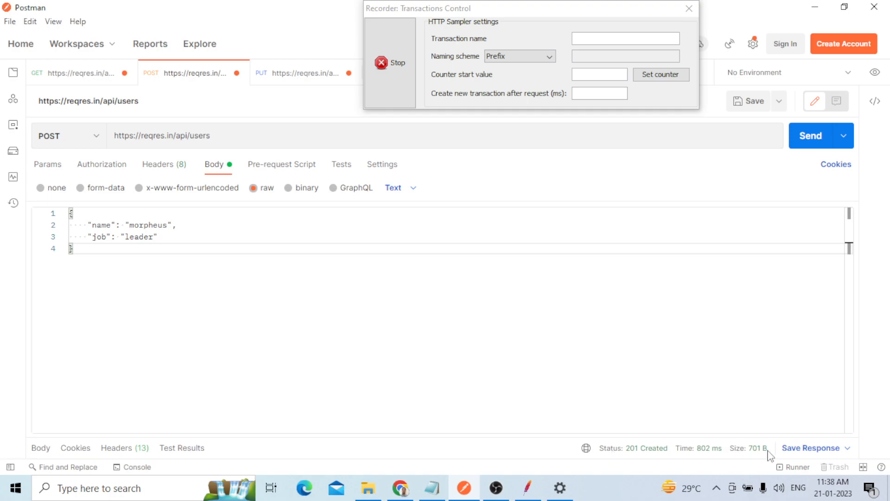
Switch to JMeter, collapse the Post_Request controller and open the script recorder's Target Controller choices
key(alt+Tab)
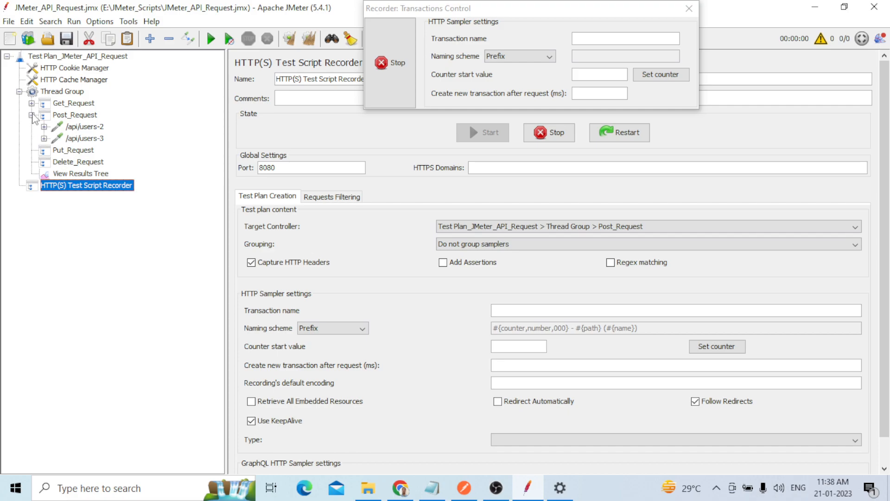
click(31, 115)
click(612, 227)
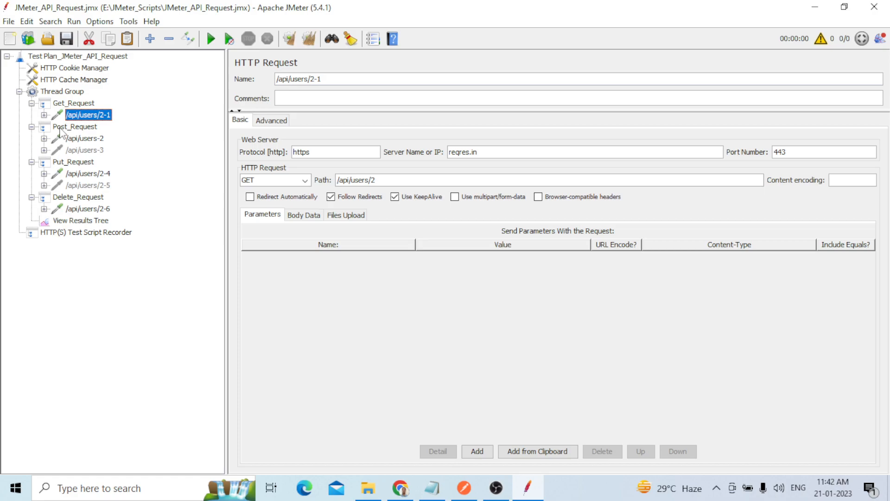
Examine the recorded HTTP request under the Delete_Request controller
click(88, 209)
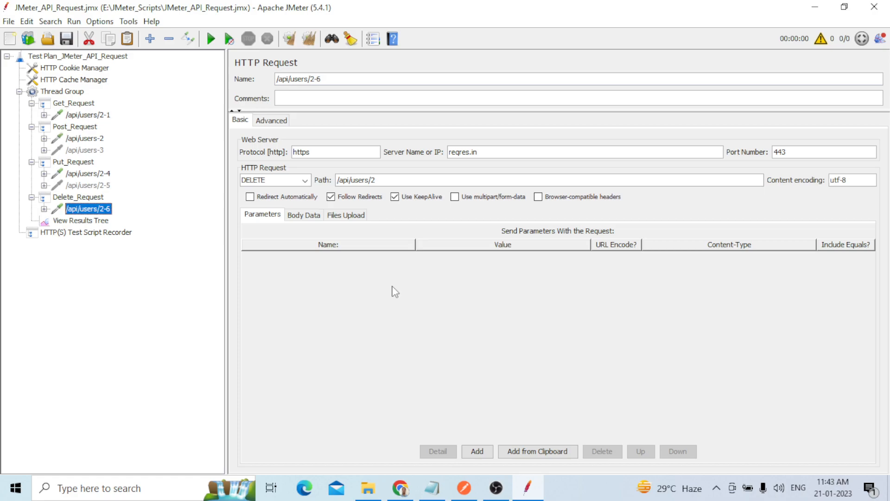